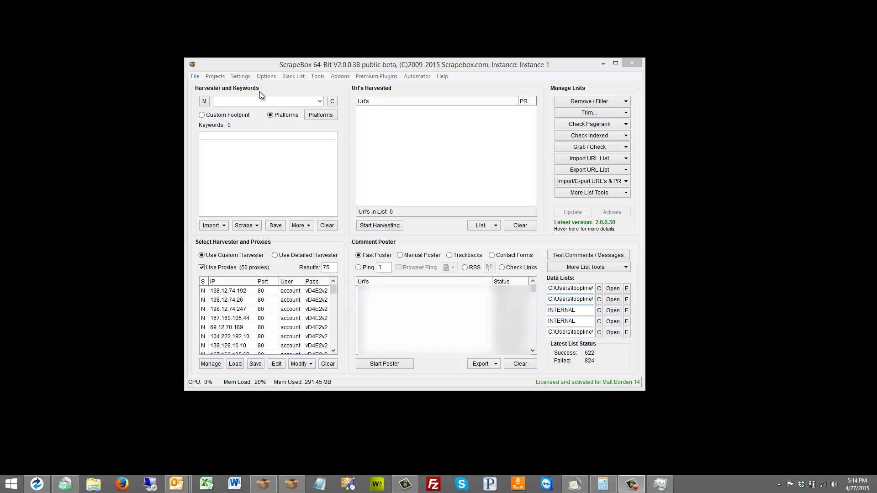
Review the connection, timeout, harvester and maximum page size settings, closing without changes.
click(242, 77)
click(246, 85)
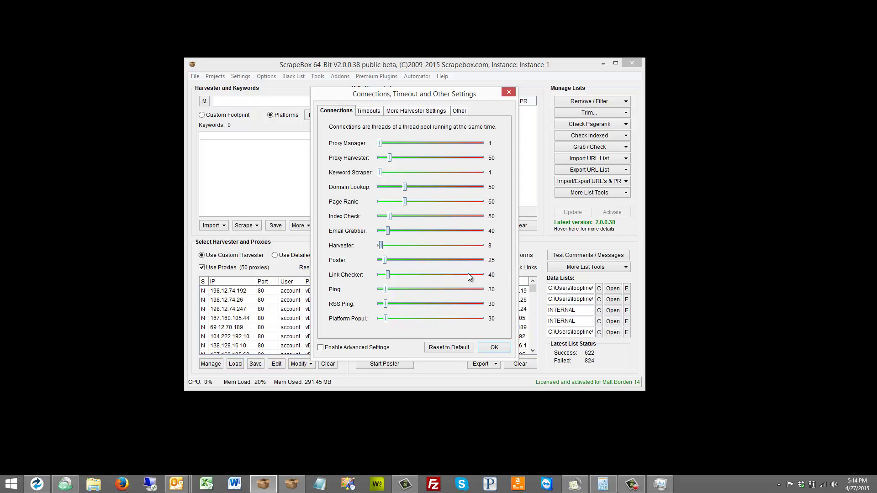
click(368, 110)
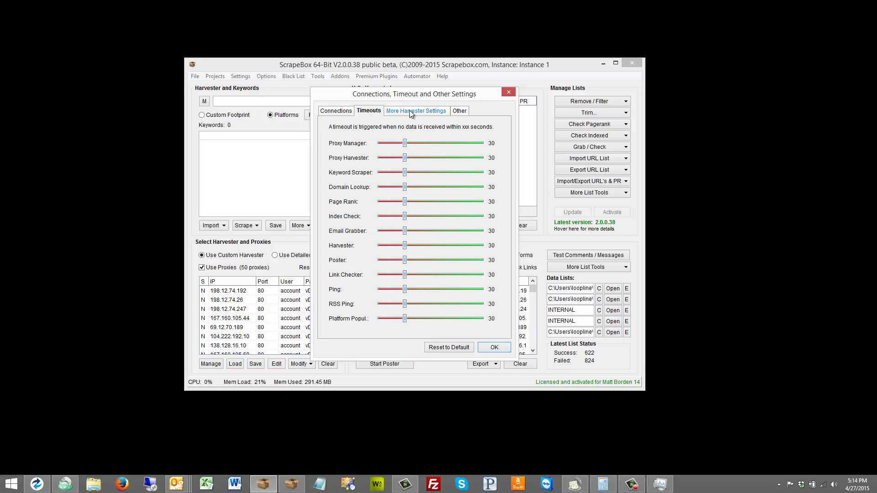
click(438, 113)
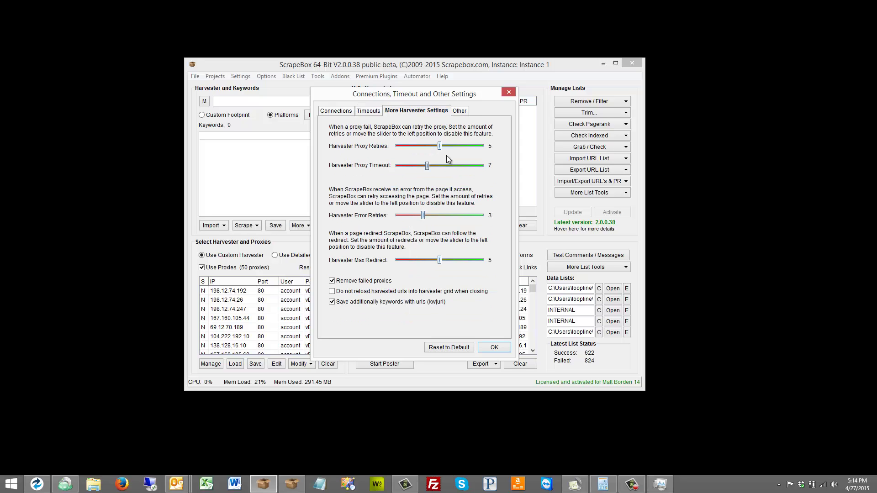
click(459, 111)
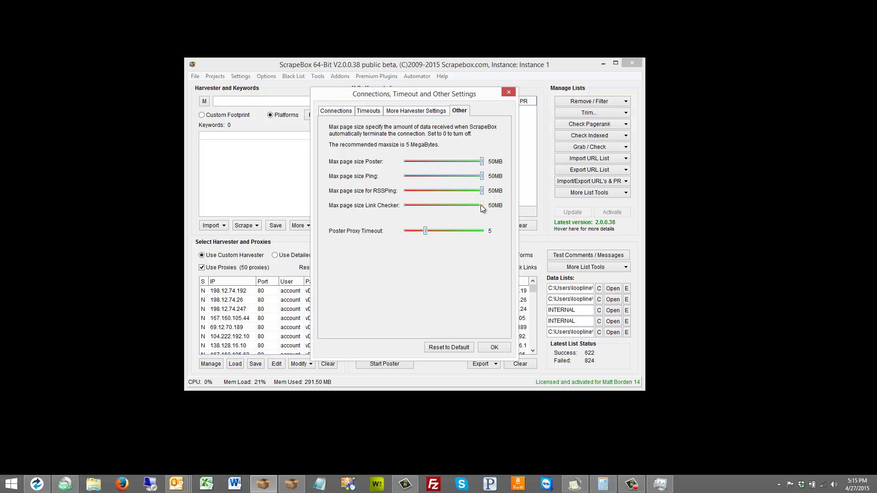
click(497, 350)
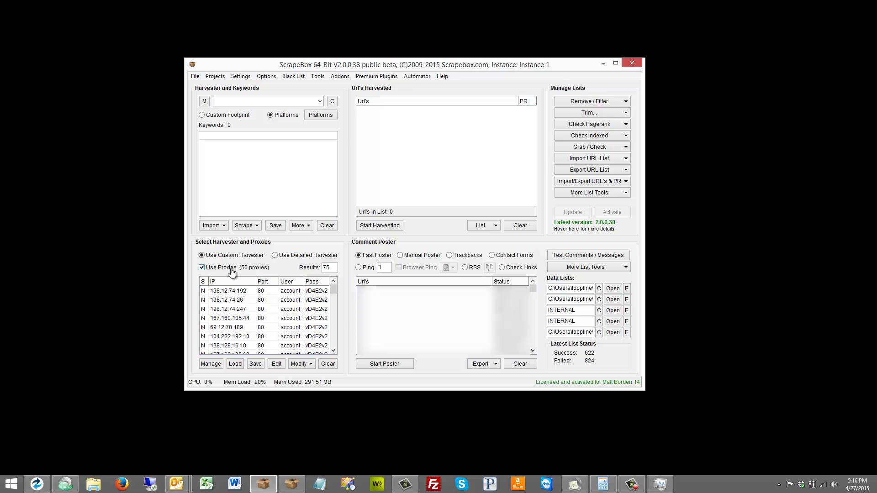
Switch off Use Proxies and view the 1446-URL blogs list in the List Editor.
click(231, 269)
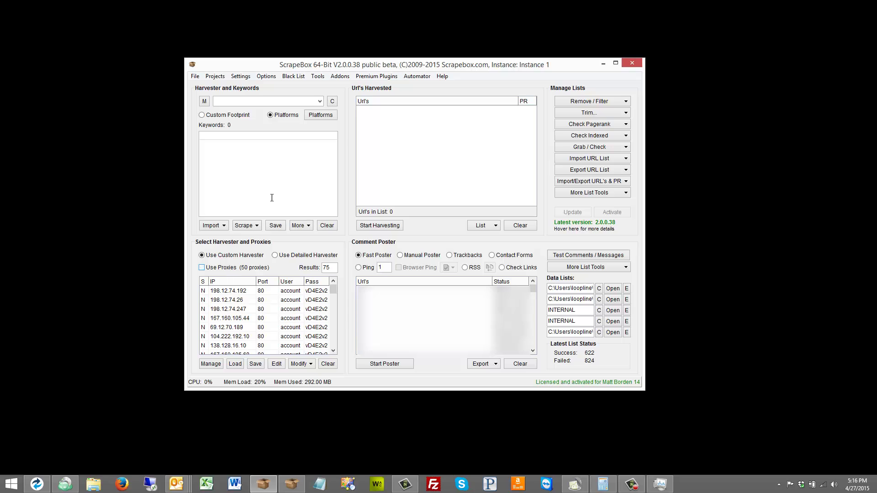
click(627, 333)
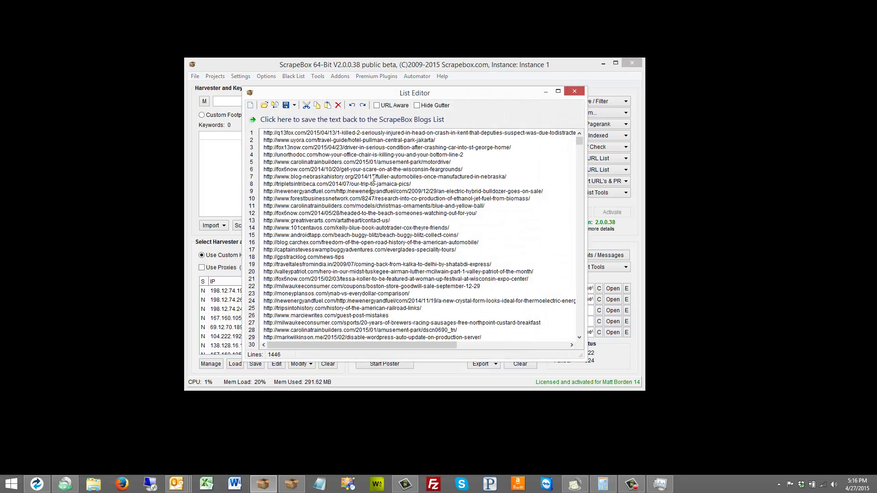
click(574, 91)
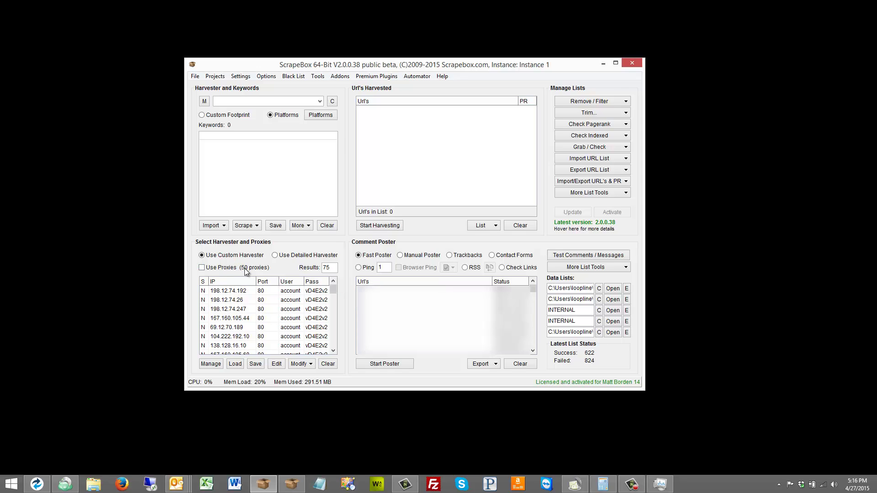
Set the poster to Check Links and select the INTERNAL websites list entry.
click(516, 269)
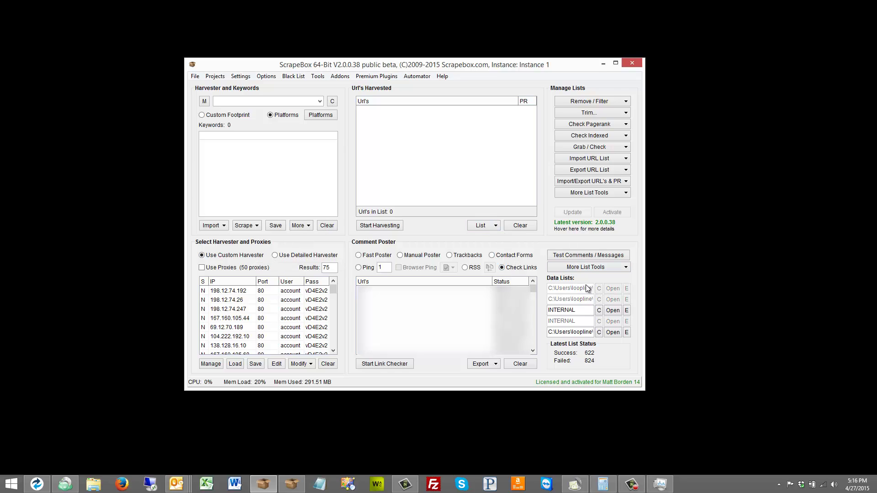
double_click(574, 335)
click(554, 314)
double_click(554, 314)
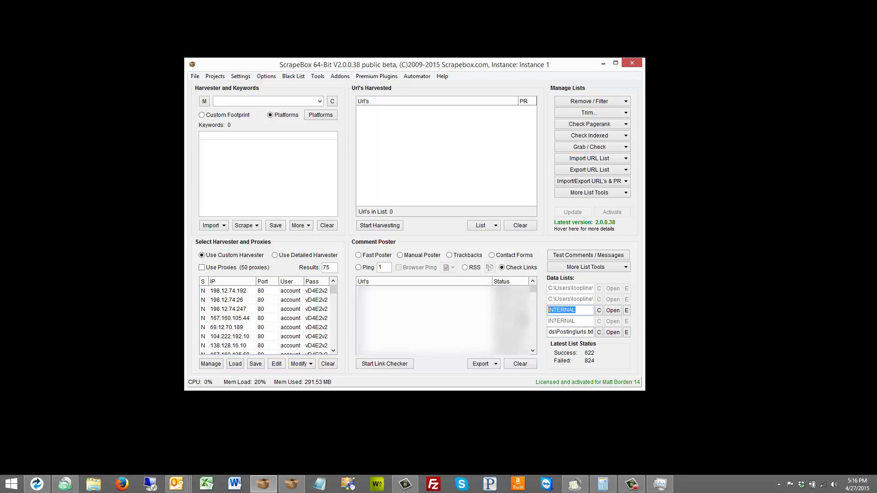
Inspect the websites and blogs lists, save the blogs list, and glance at Export options.
click(627, 312)
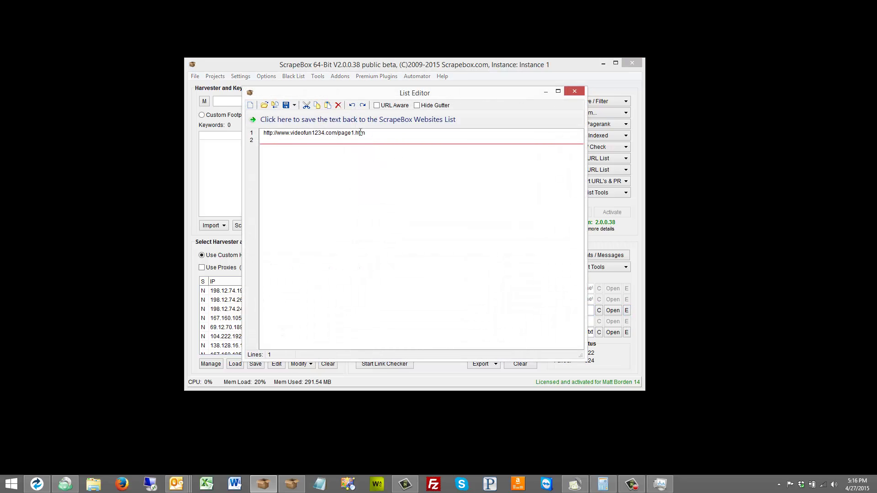
click(575, 94)
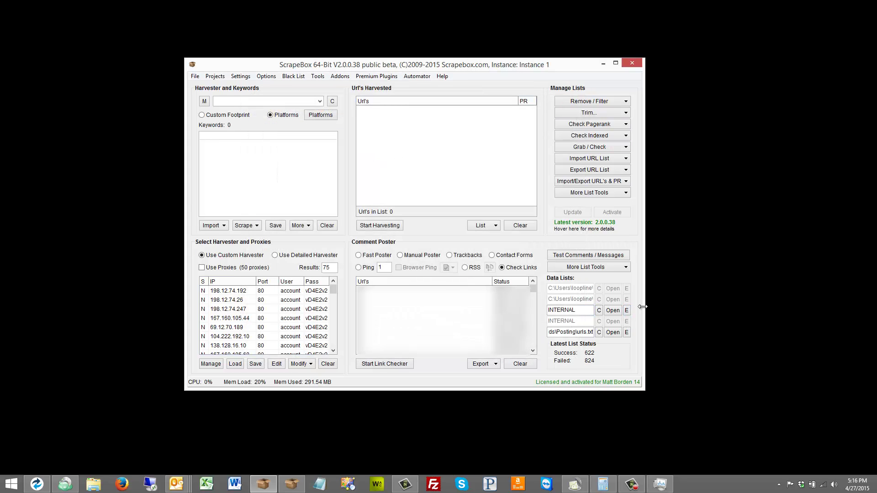
click(627, 333)
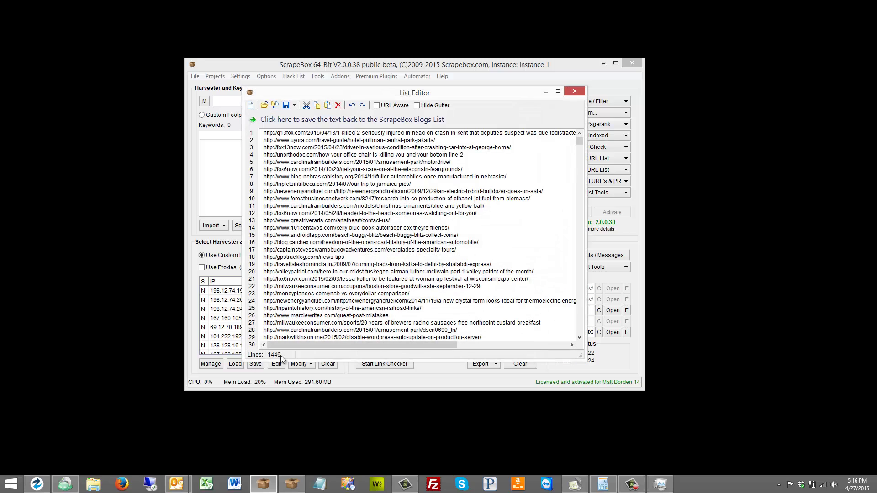
click(533, 121)
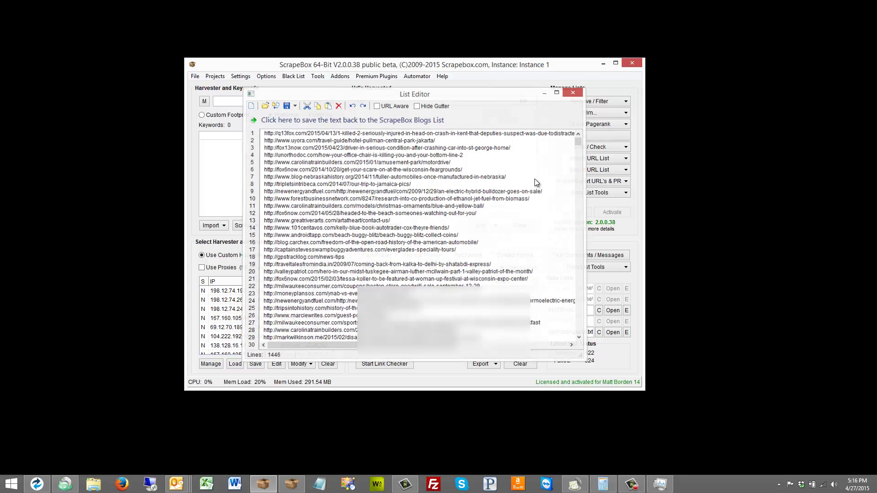
click(483, 366)
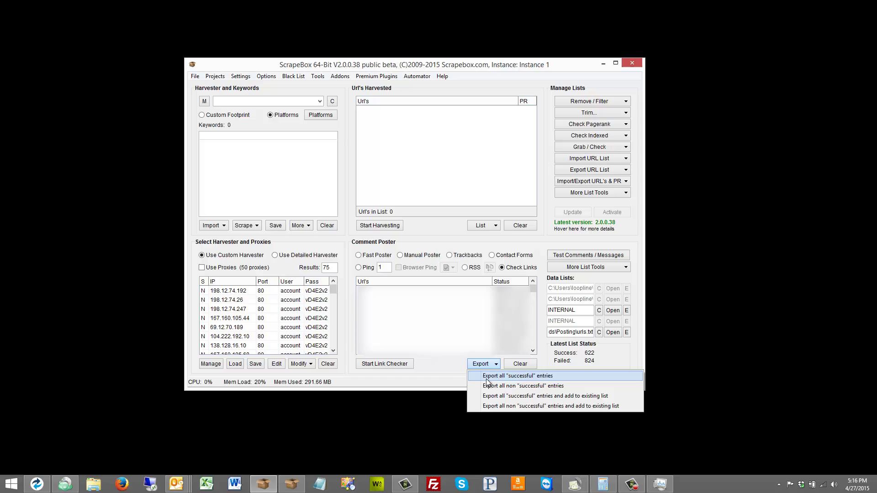
click(437, 365)
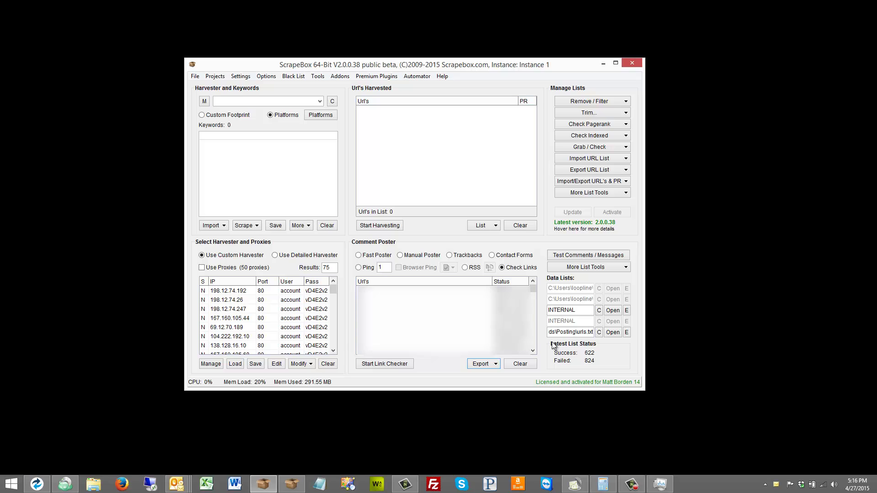
Load 'succesful' from Business > ~Vids > Posting and open the Link Checker with 622 URLs.
click(613, 332)
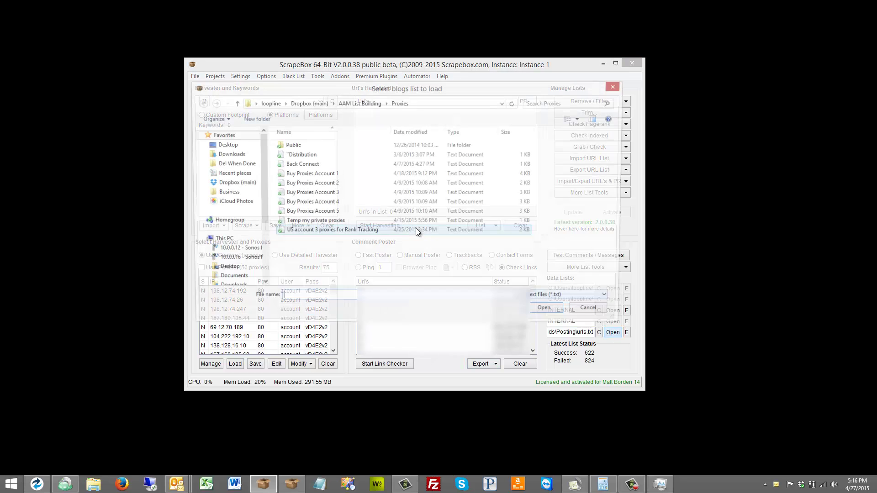
click(225, 193)
double_click(292, 155)
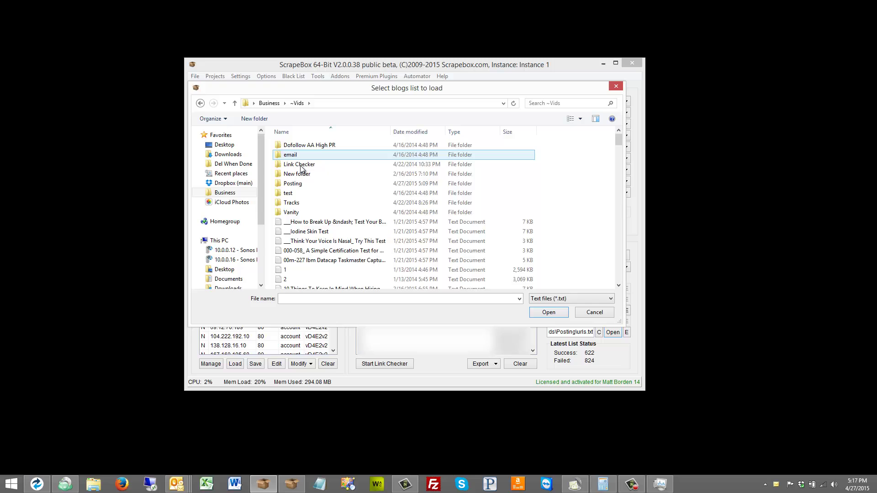
double_click(302, 184)
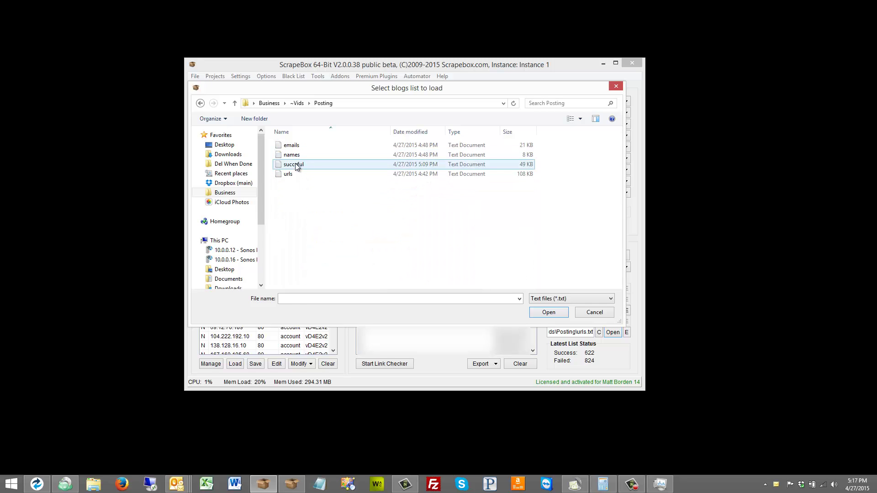
double_click(296, 166)
click(388, 365)
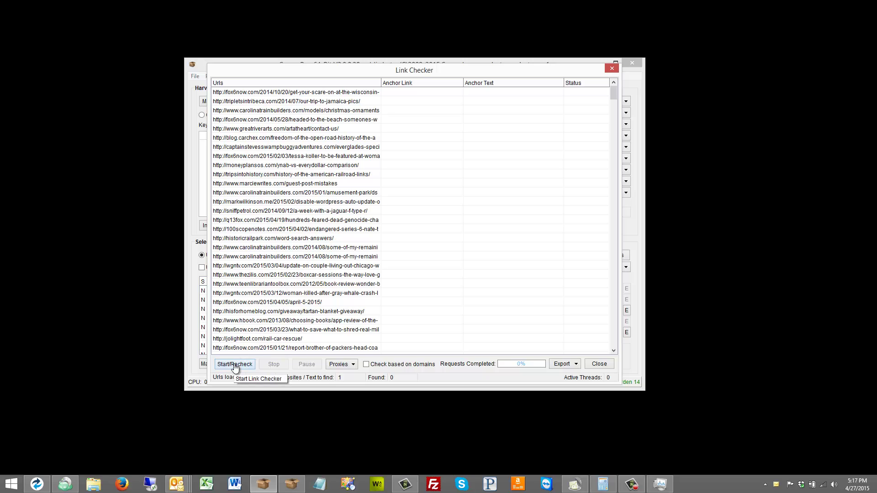
click(352, 364)
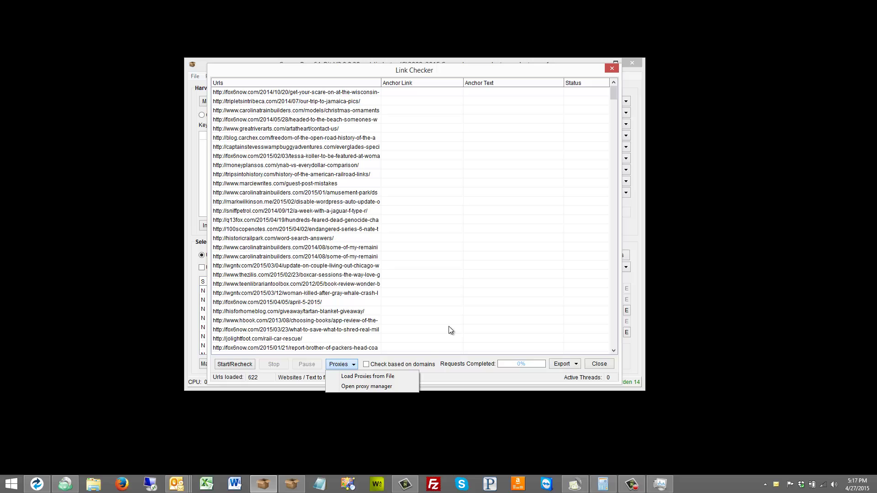
click(382, 358)
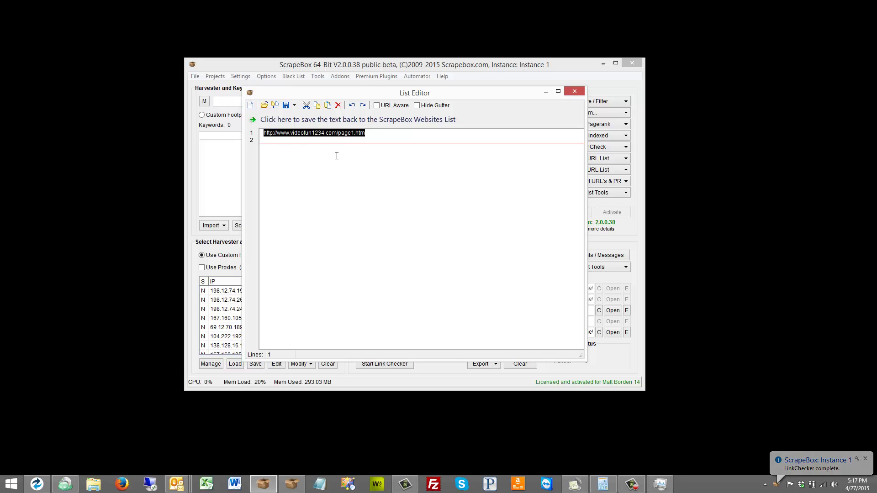
click(336, 139)
drag(337, 133, 260, 132)
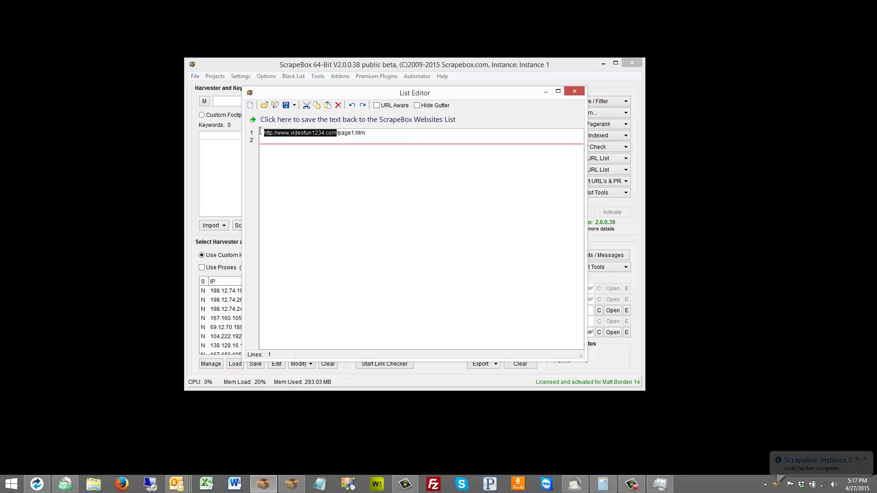
click(355, 133)
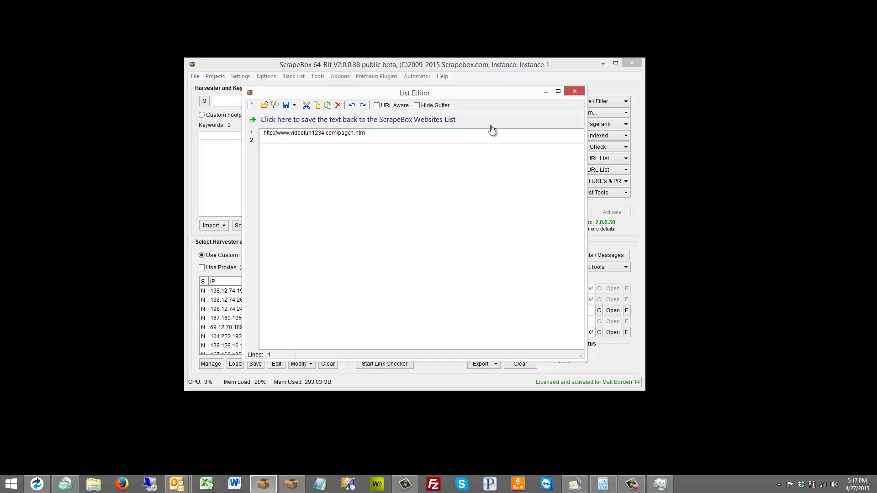
click(575, 91)
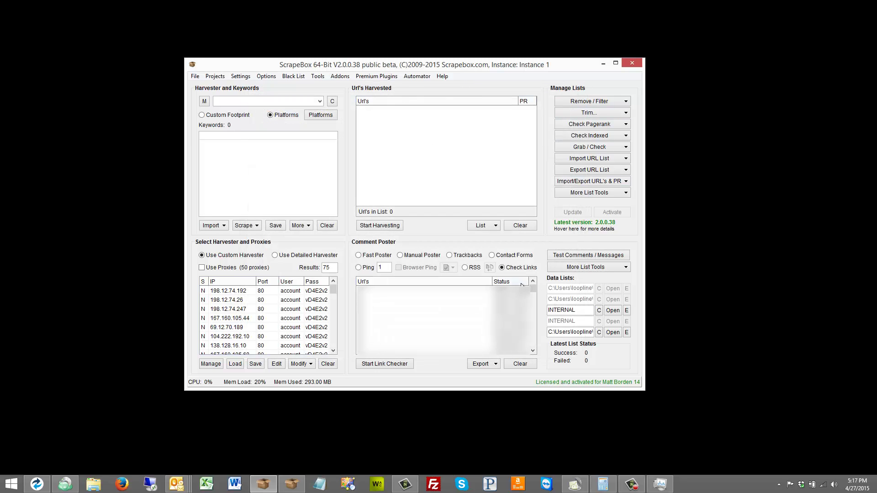
click(403, 364)
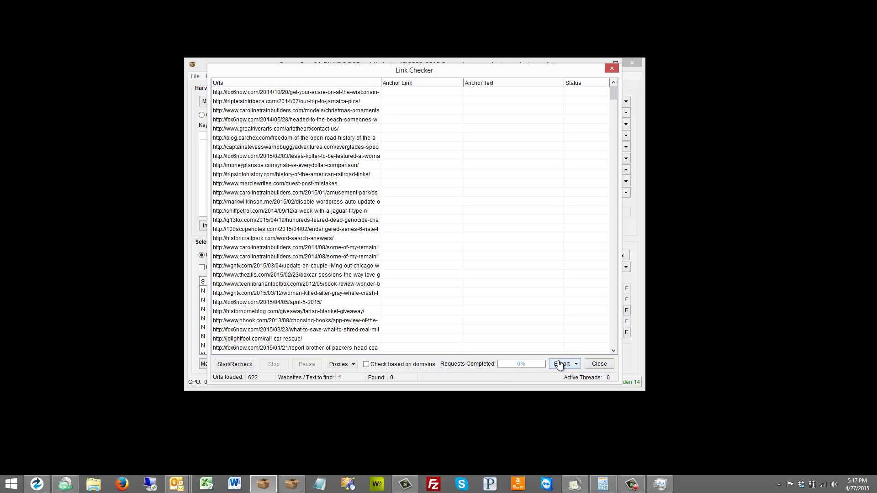
Check all 622 URLs for the link, then drag the Link Checker down to the screen bottom.
click(234, 365)
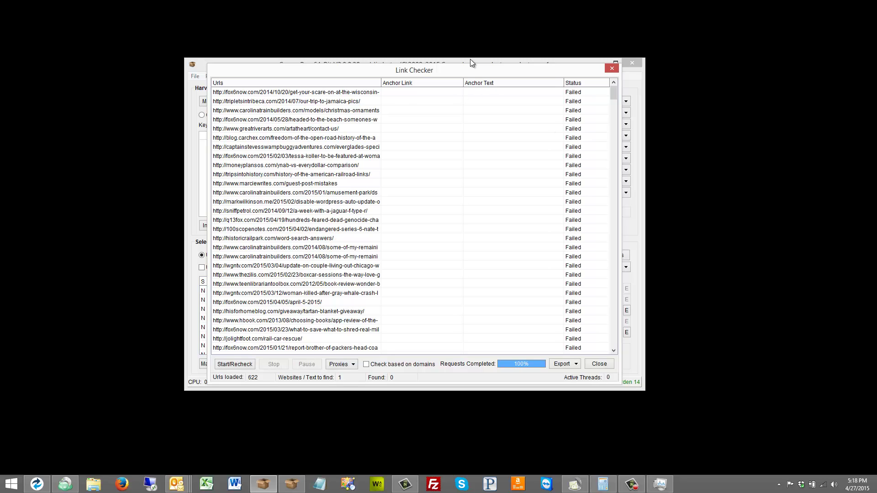
drag(475, 71, 507, 362)
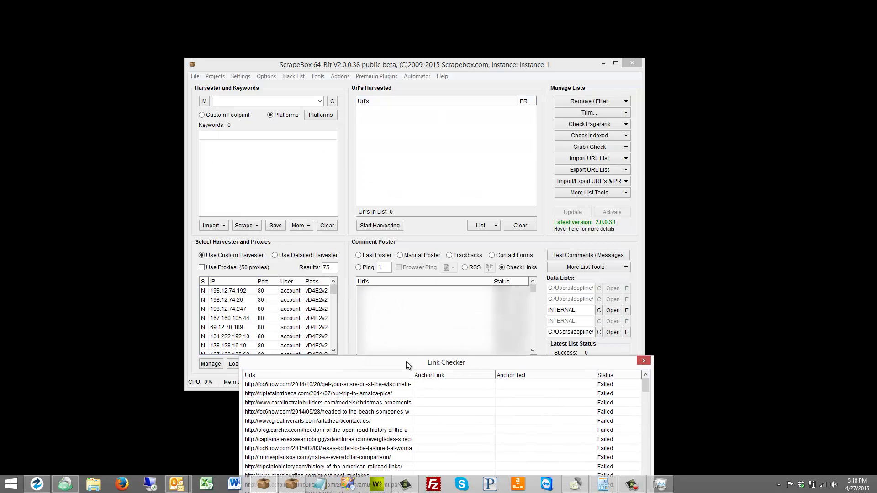
Drag the Link Checker window back up to the top of the screen.
drag(377, 363, 350, 73)
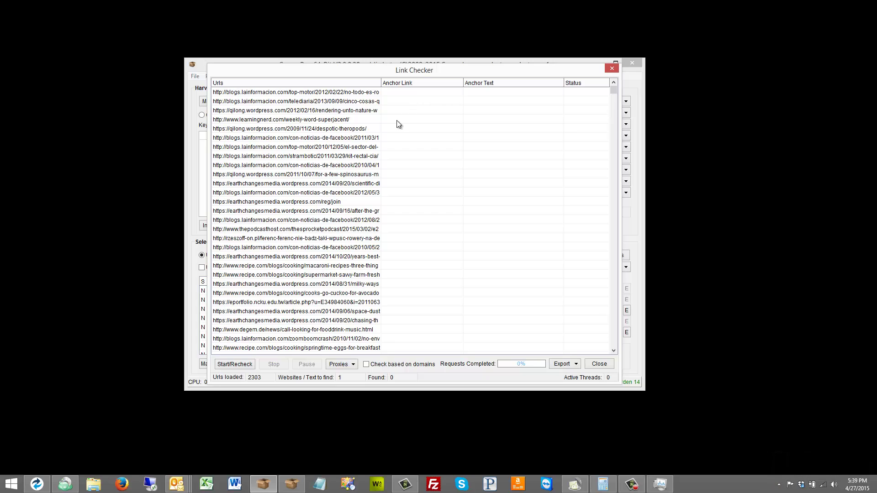
Run the link check on the 2303 URLs, stop it at 427 found, and preview Export choices.
click(234, 365)
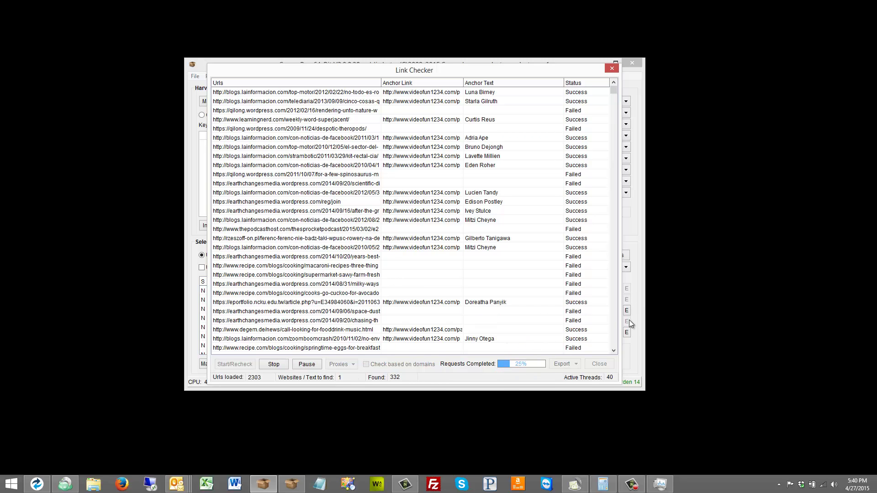
click(616, 331)
click(616, 331)
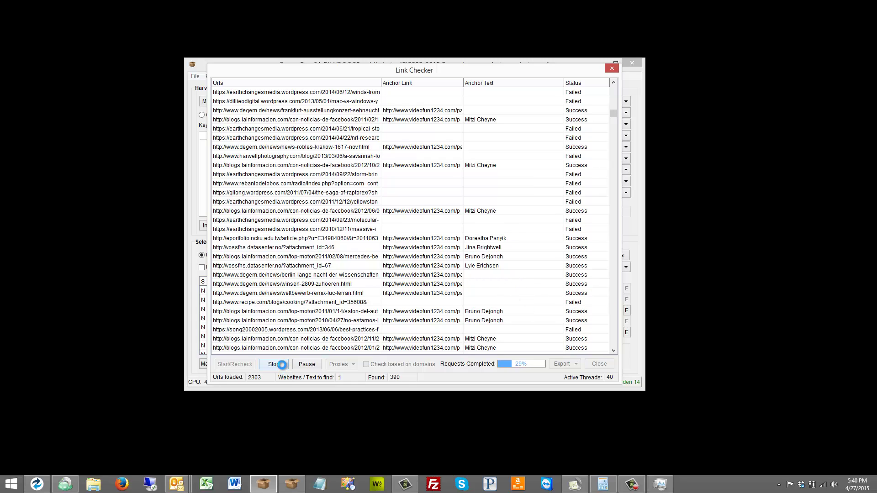
click(282, 364)
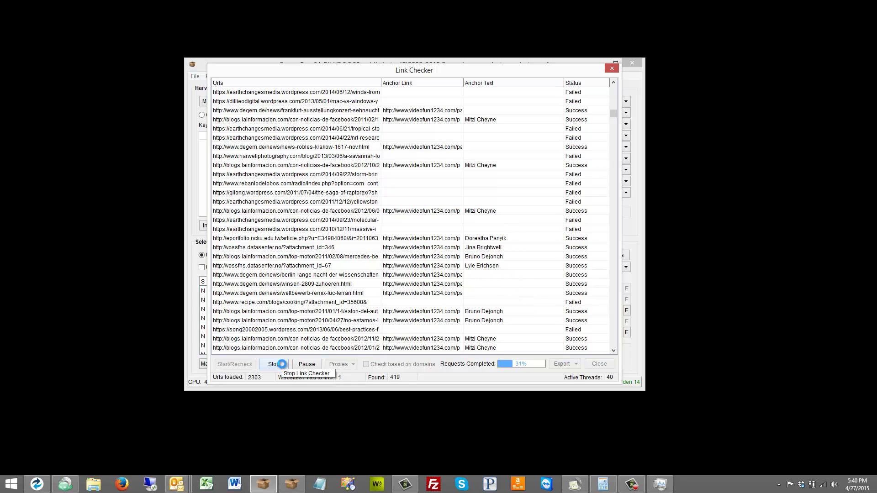
click(566, 367)
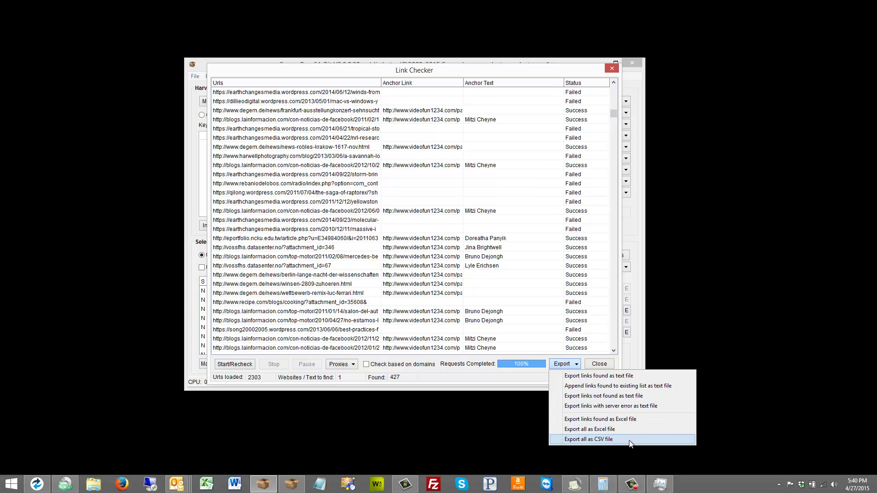
click(552, 319)
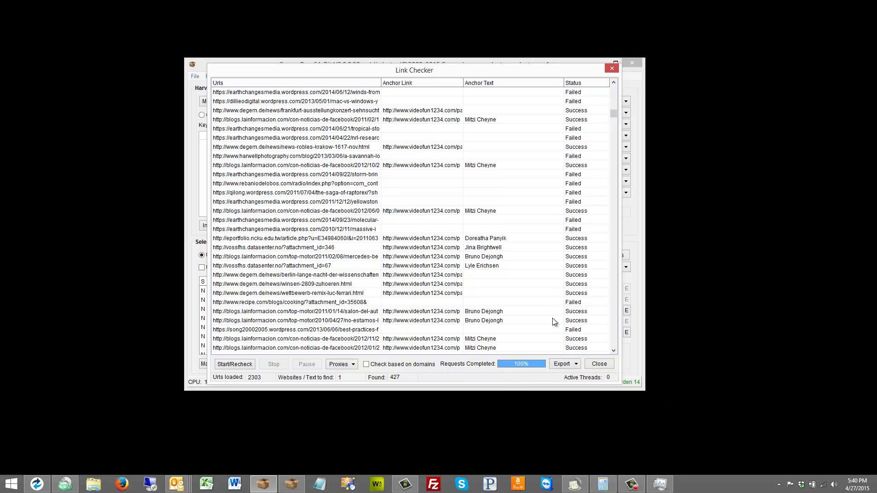